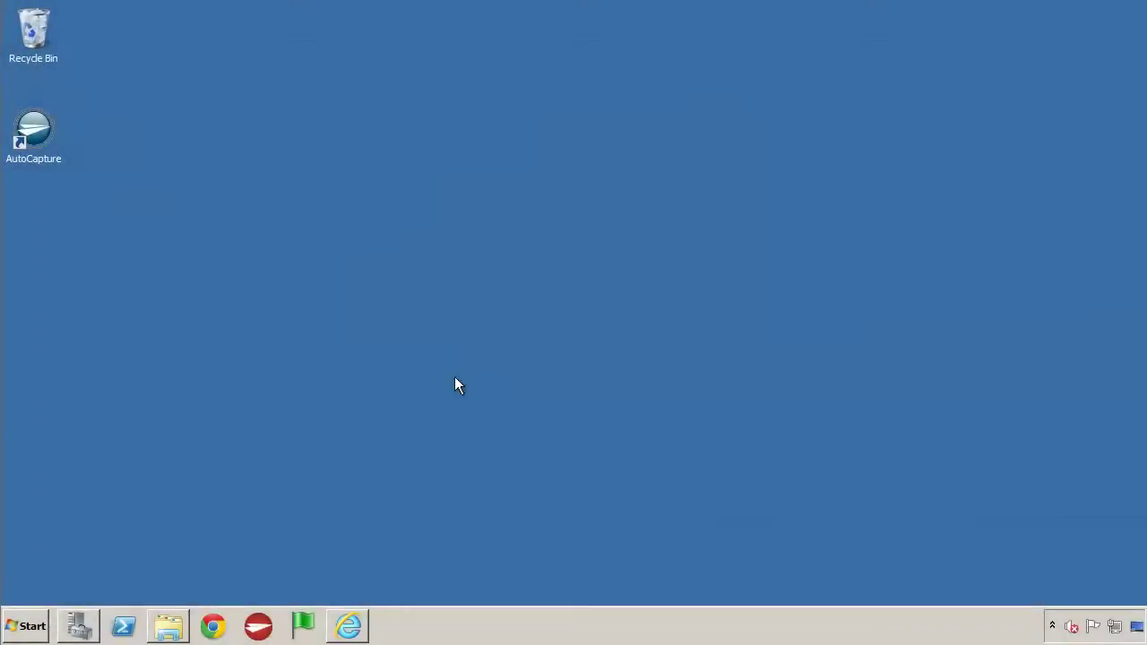
- Launch QuickCapture Pro 6 and expand Send to Office 365 to show Documents, Exchange and OneDrive
left_click(27, 625)
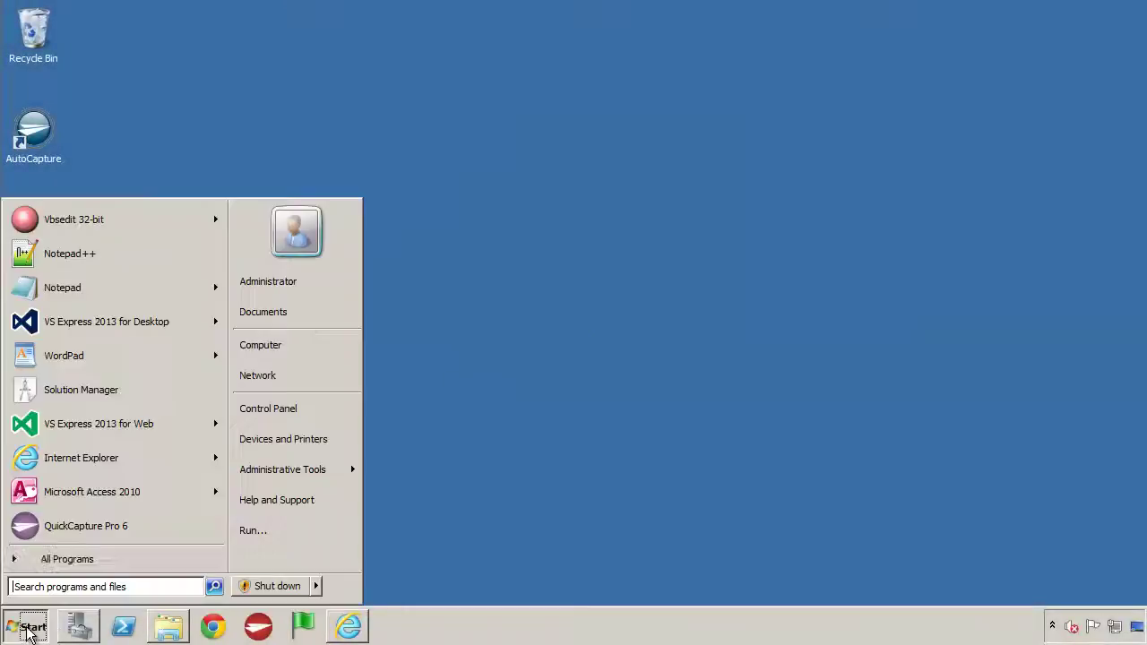
left_click(67, 529)
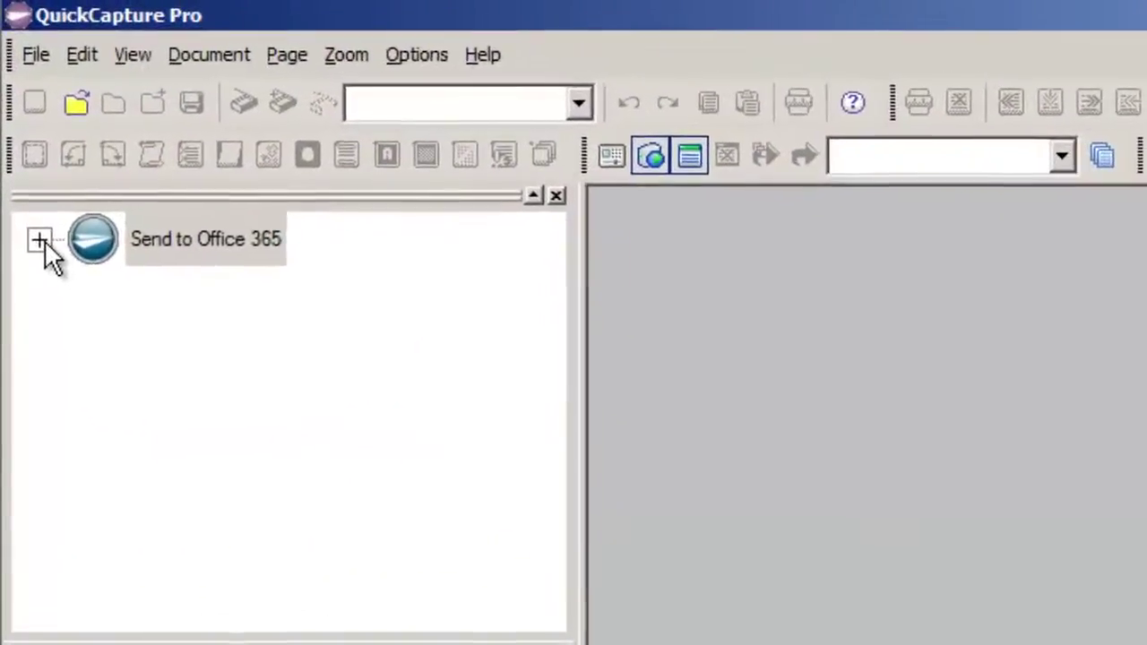
left_click(40, 240)
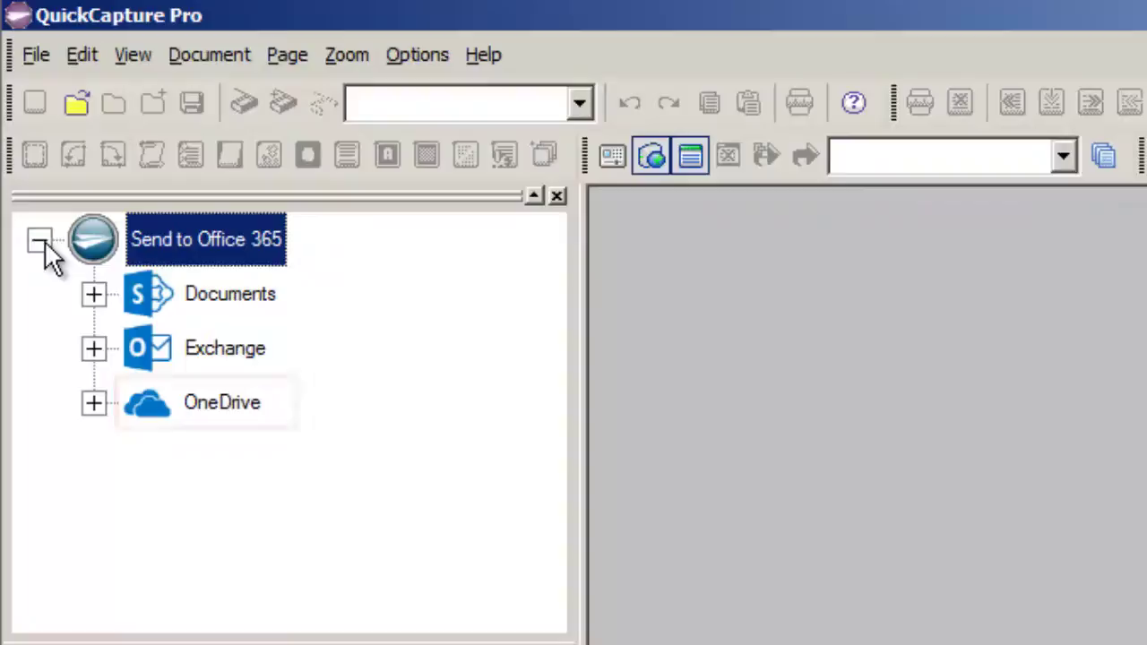
- Expand Documents and make the Customers folder the active destination
left_click(95, 295)
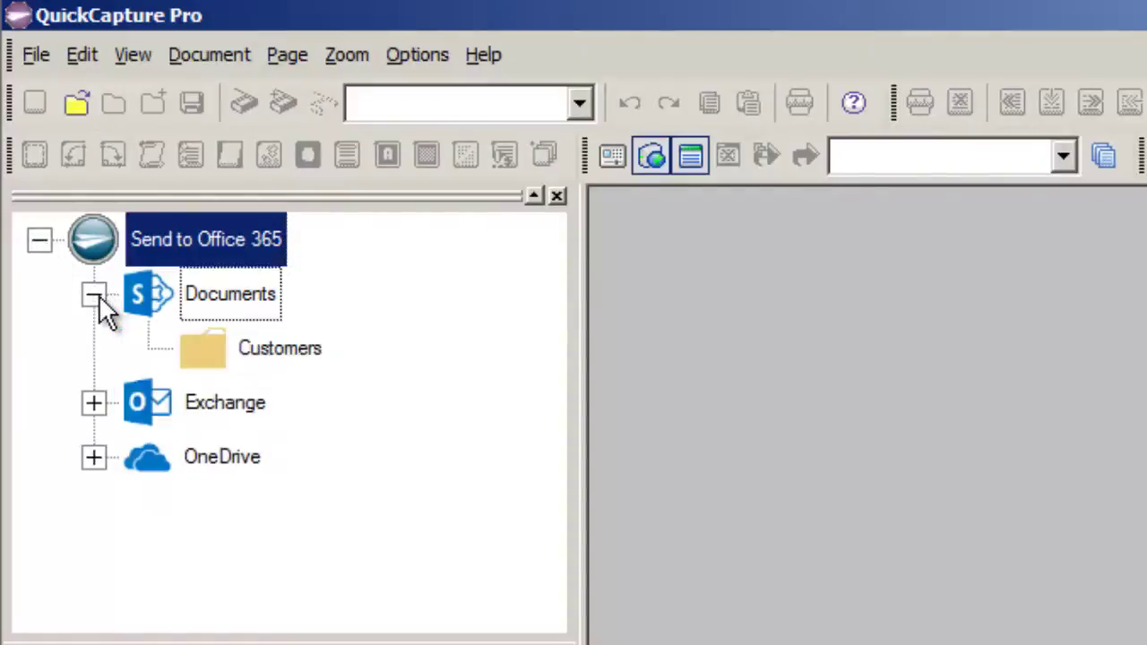
right_click(314, 367)
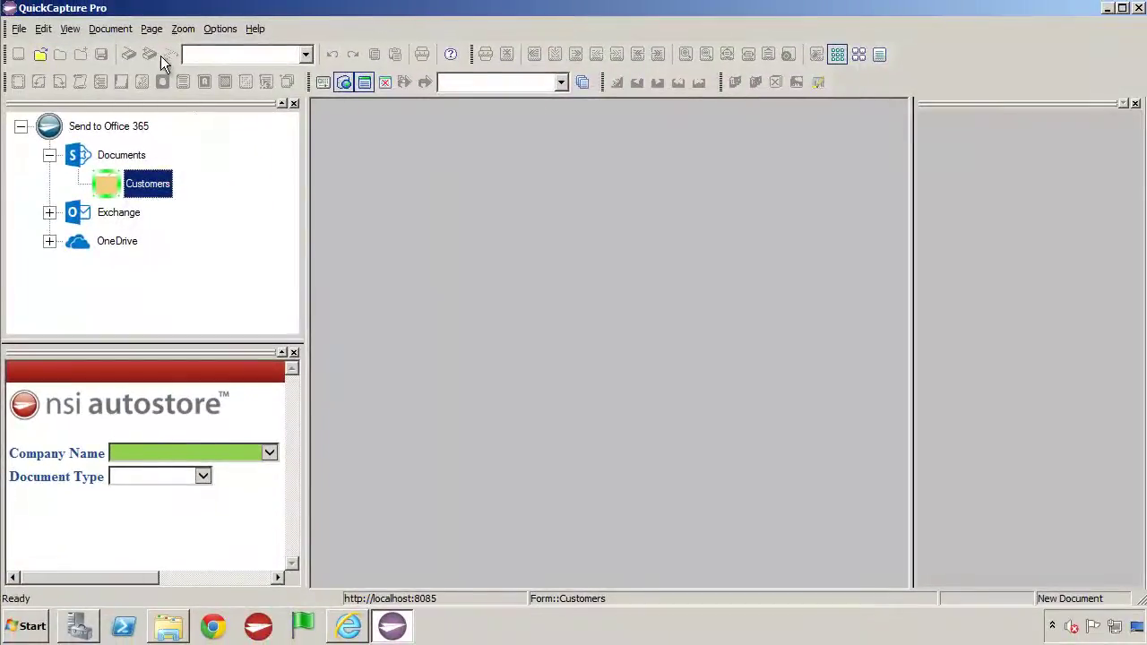
- Load the Globex Corporation invoice TIF into the viewer
left_click(38, 54)
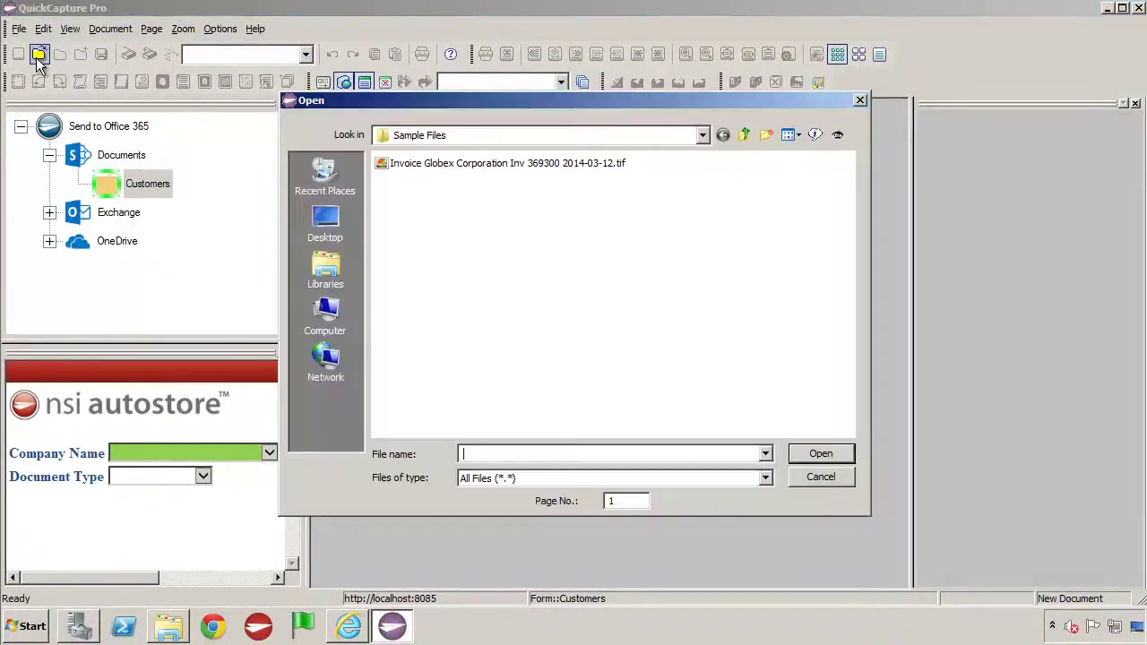
left_click(398, 164)
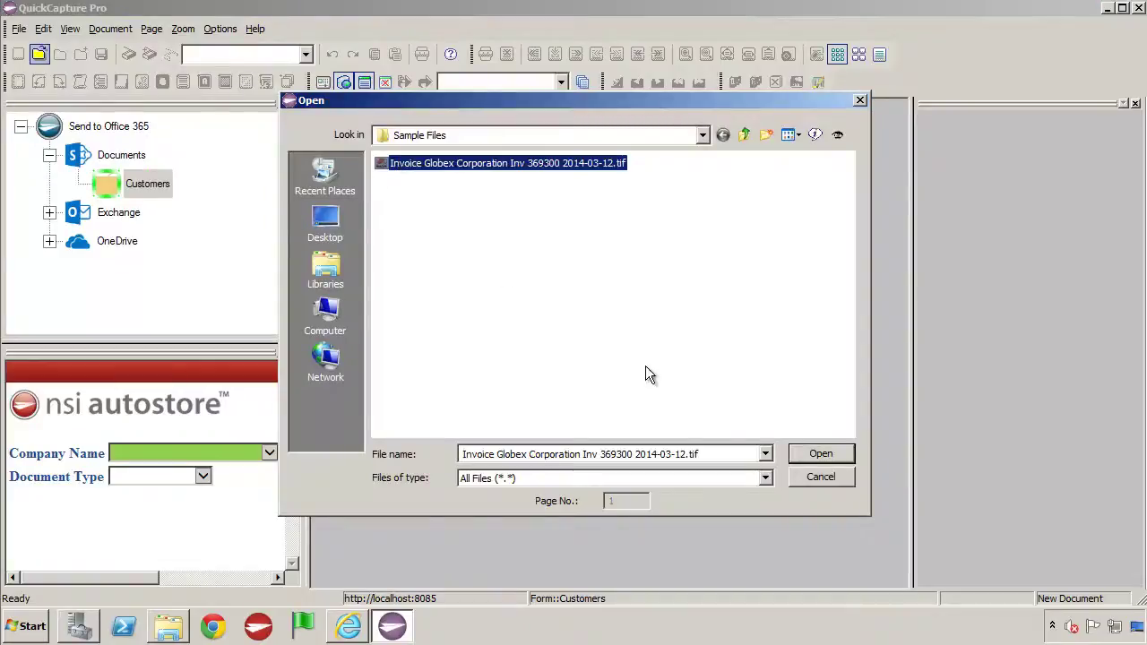
left_click(819, 454)
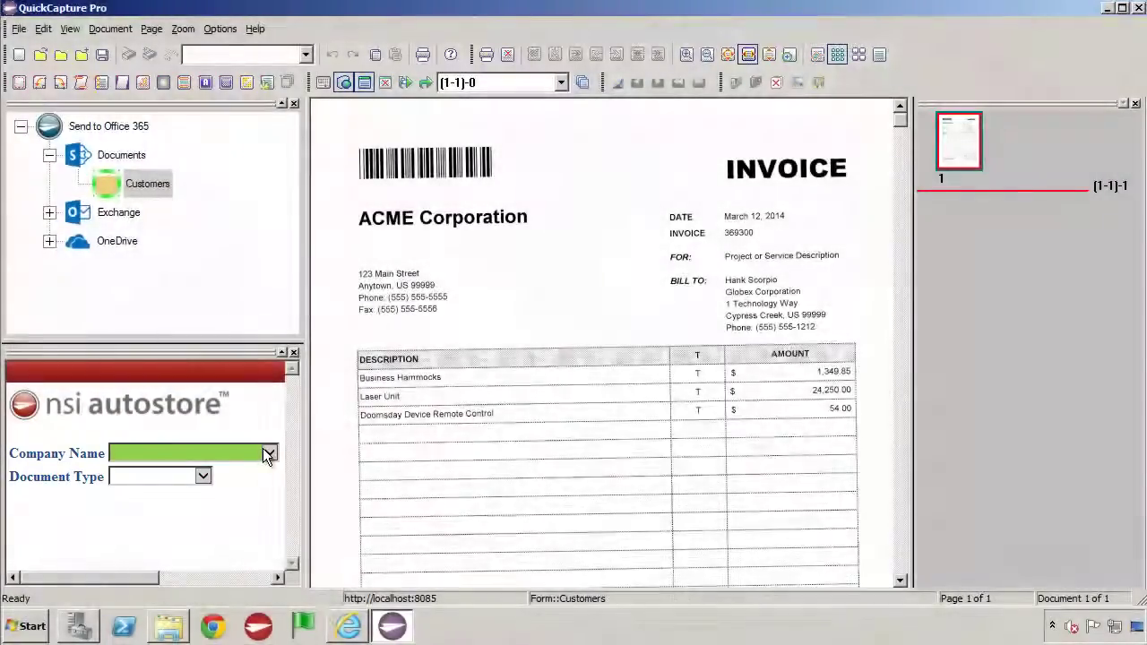
- Tag it with Company Name Globex Corporation and Document Type Invoice, then send it to Customers
left_click(267, 454)
left_click(241, 379)
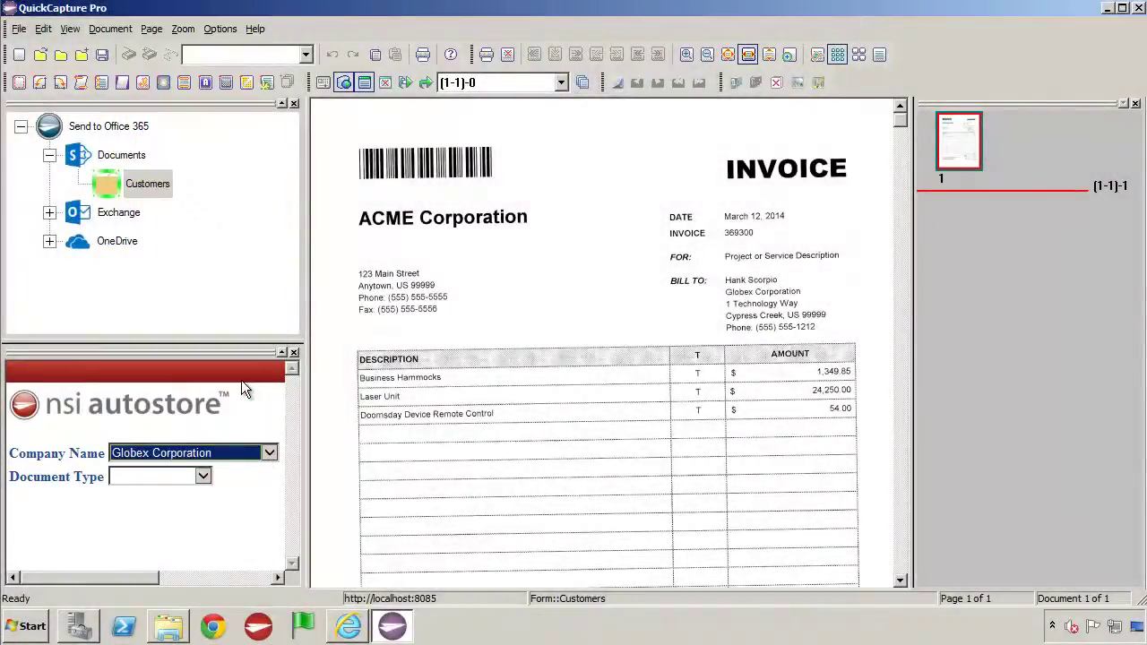
left_click(204, 476)
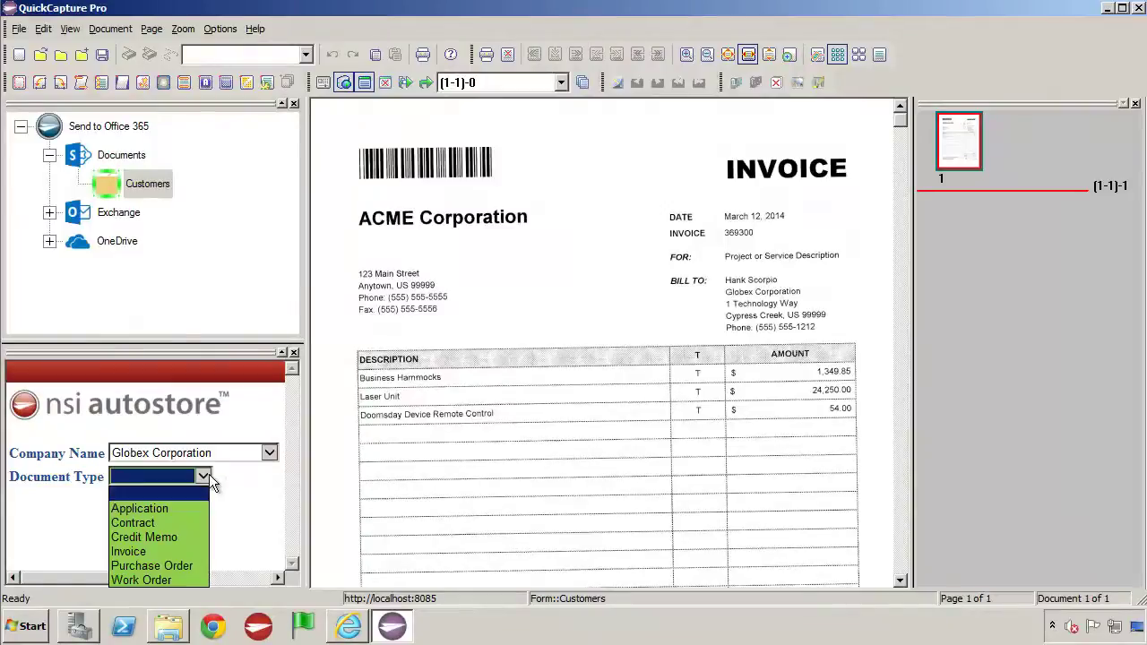
left_click(179, 550)
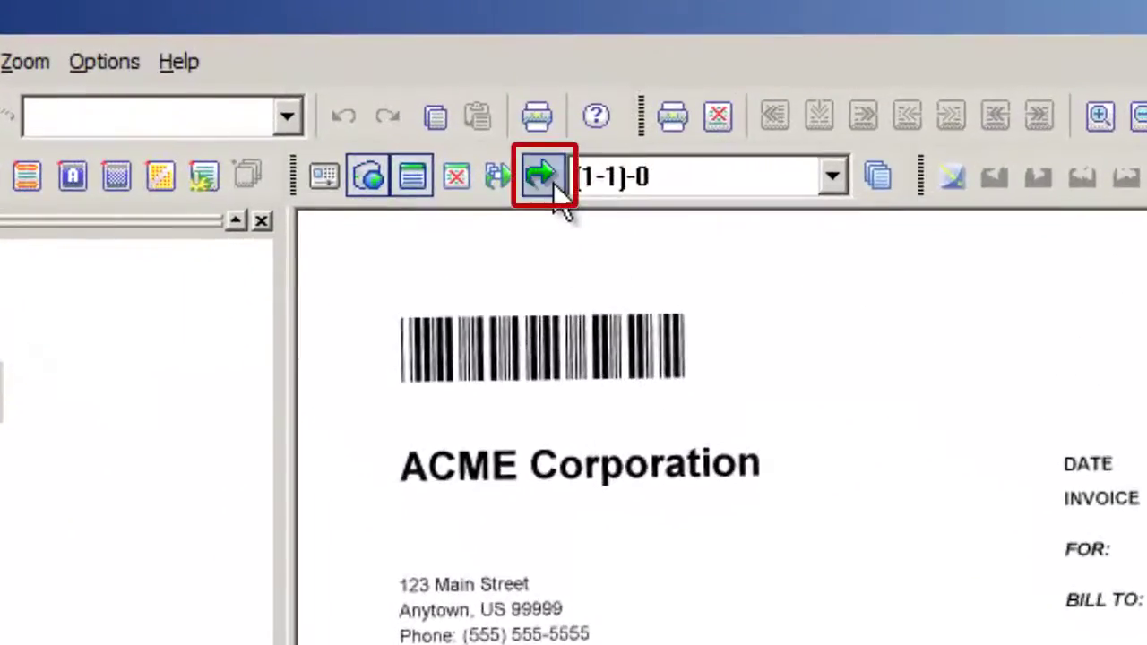
left_click(553, 184)
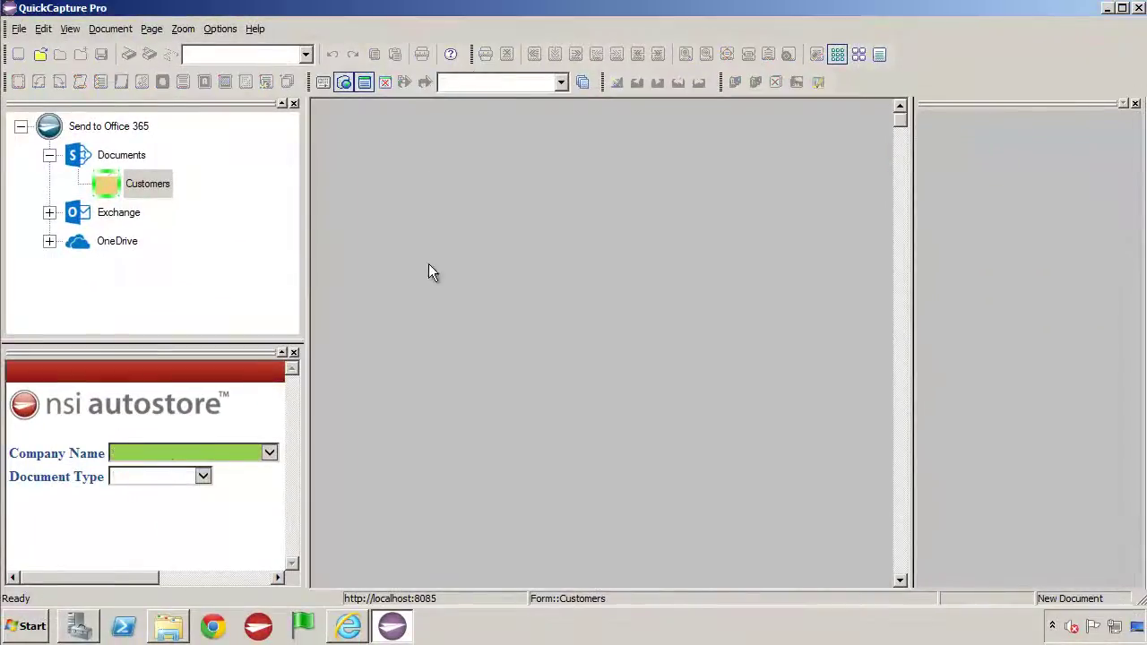
- In SharePoint, open Customers › Globex Corporation to find the new Invoice_2 beside Invoice_1
left_click(349, 629)
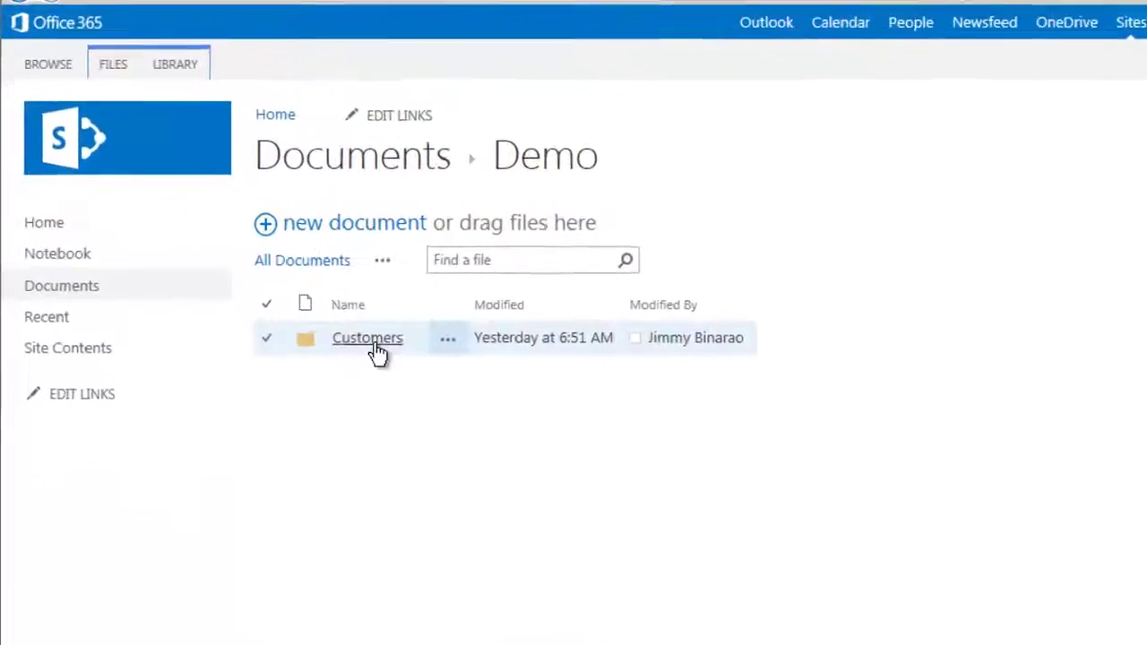
left_click(381, 348)
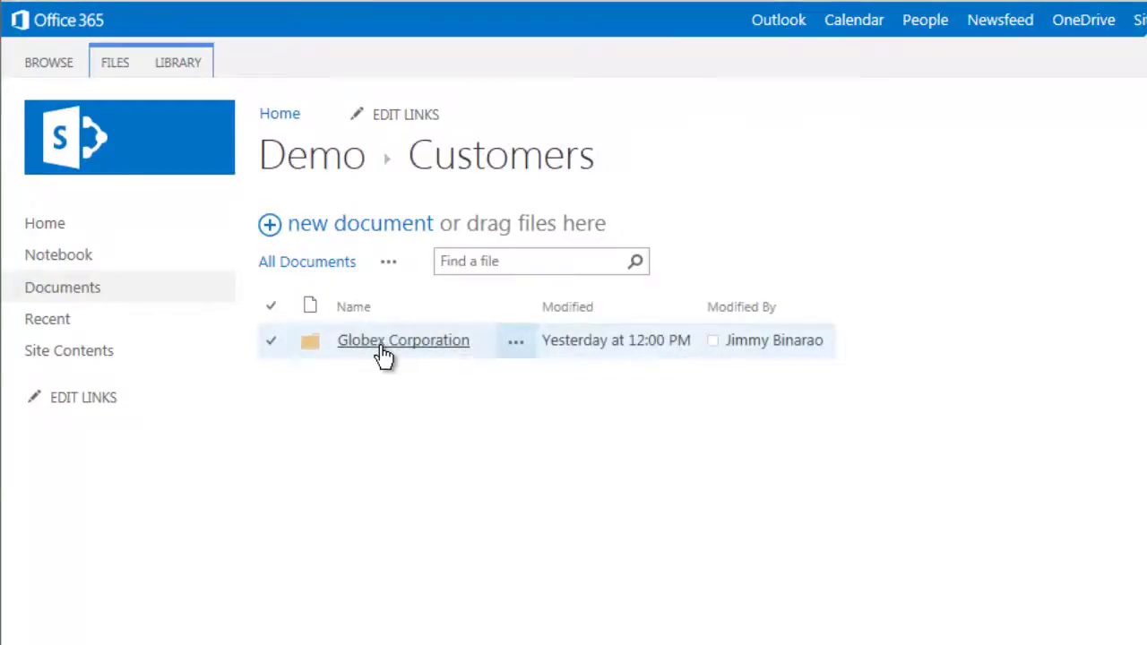
left_click(384, 353)
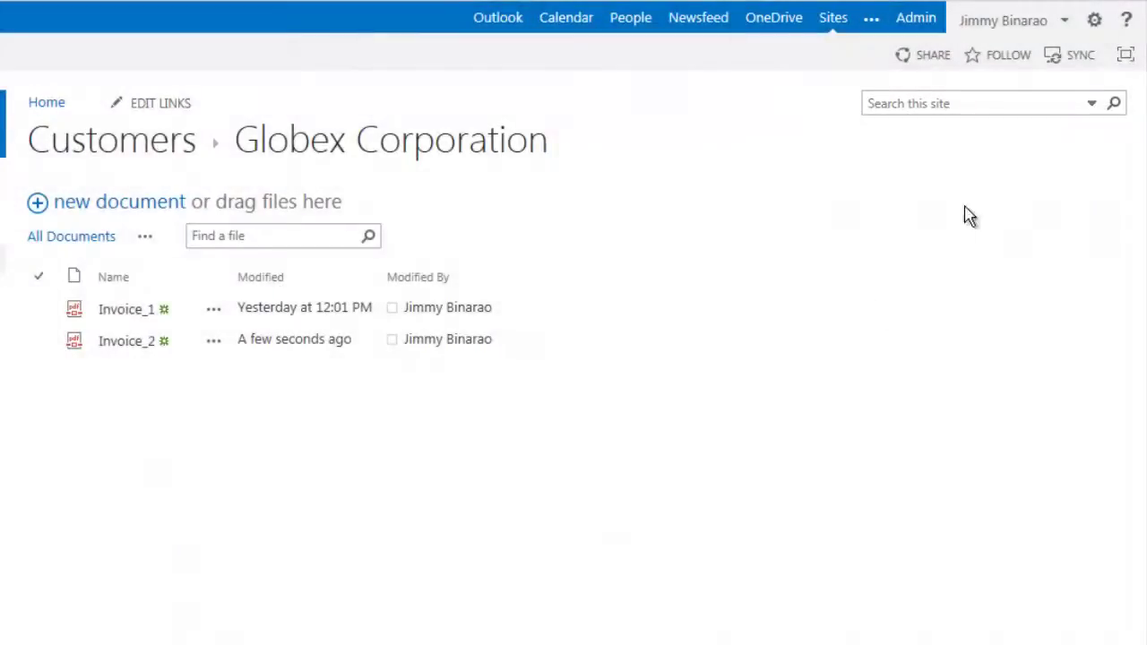
- Search the SharePoint site for invoice number 369300
left_click(1005, 103)
type("369300")
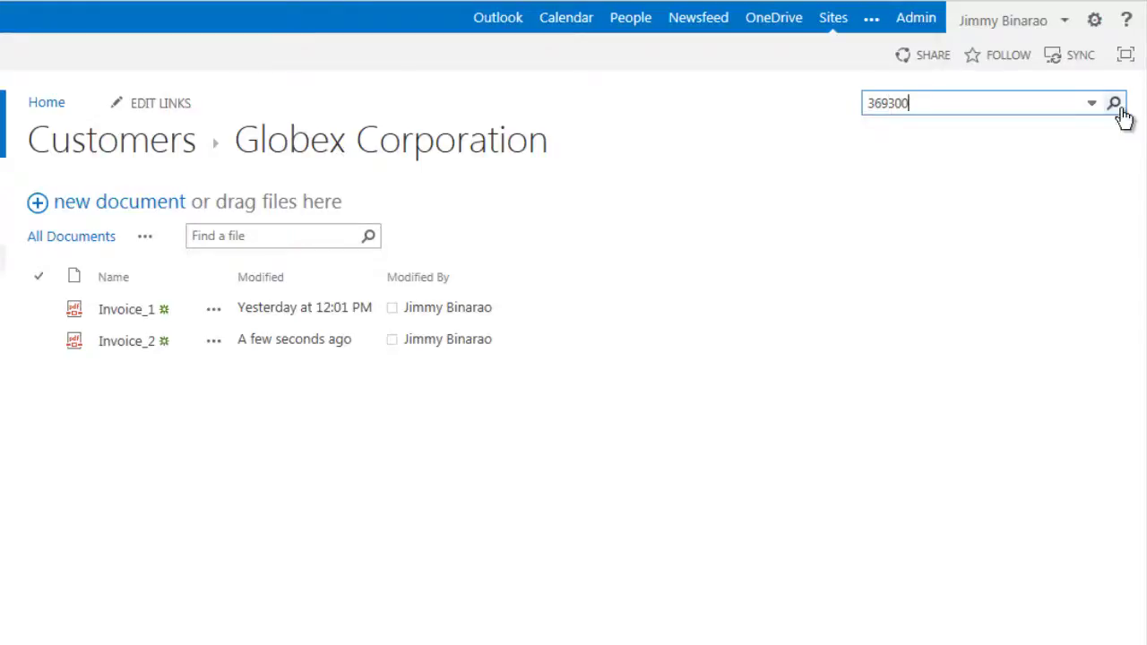
left_click(1113, 105)
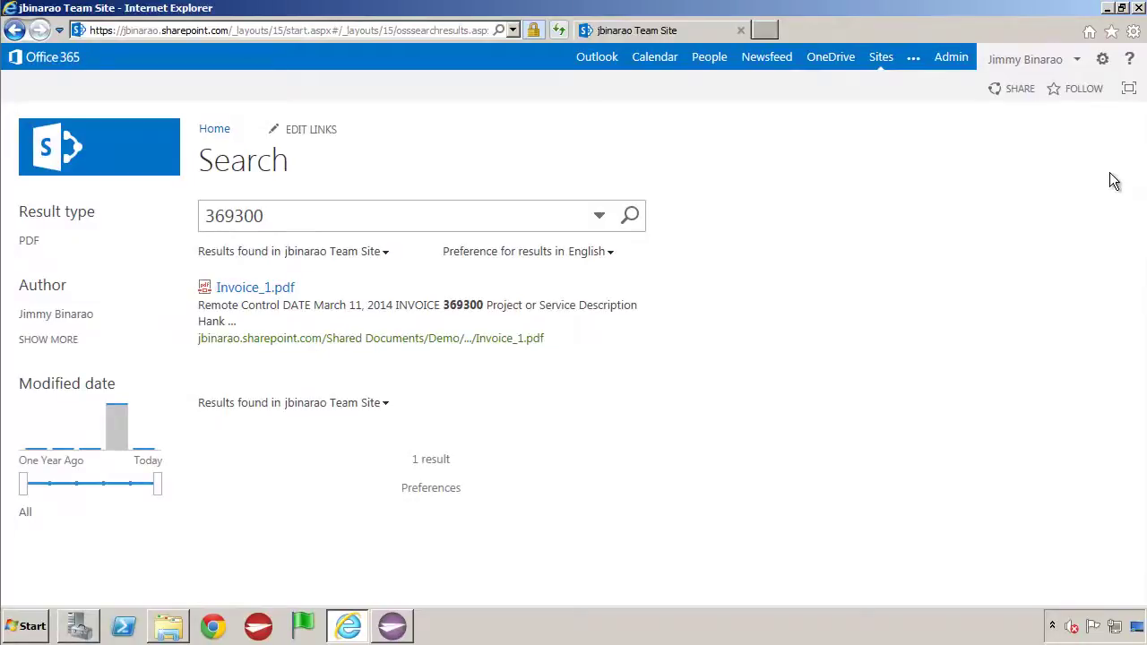
- Back in QuickCapture Pro, expand Exchange and make Send to Email the active destination
left_click(351, 634)
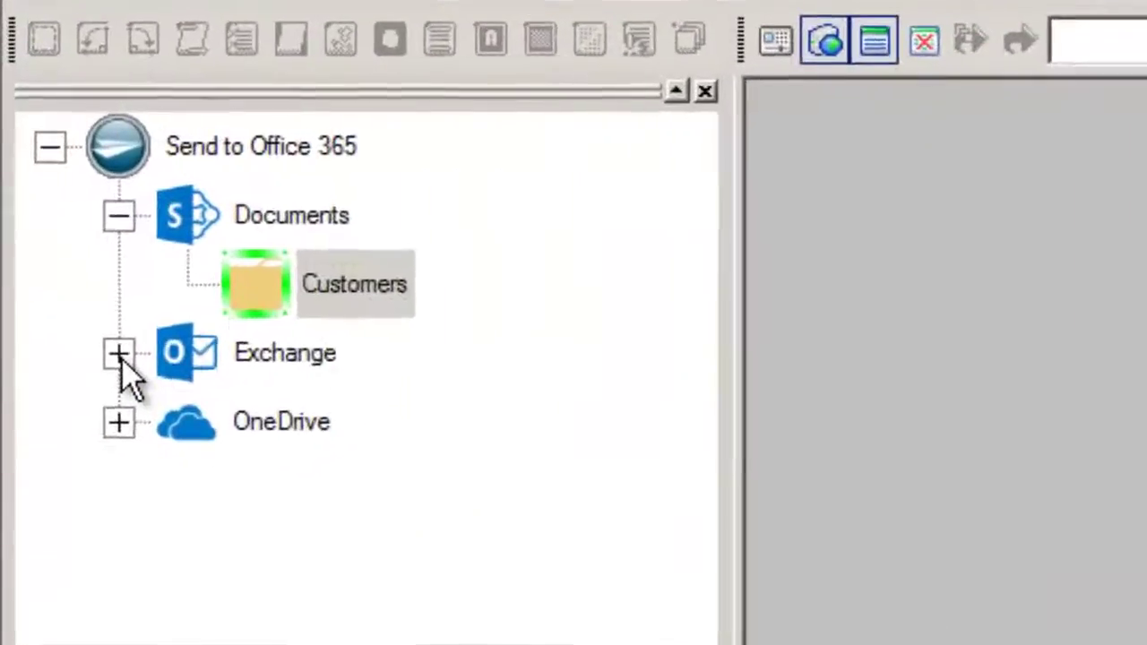
left_click(49, 213)
right_click(338, 460)
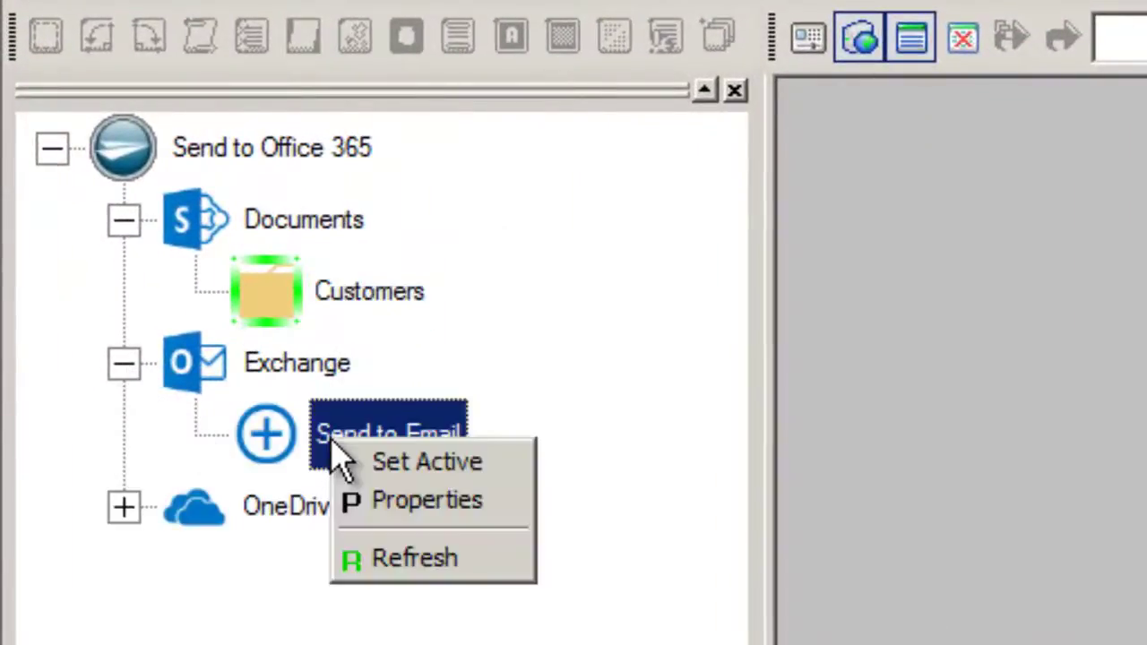
left_click(399, 461)
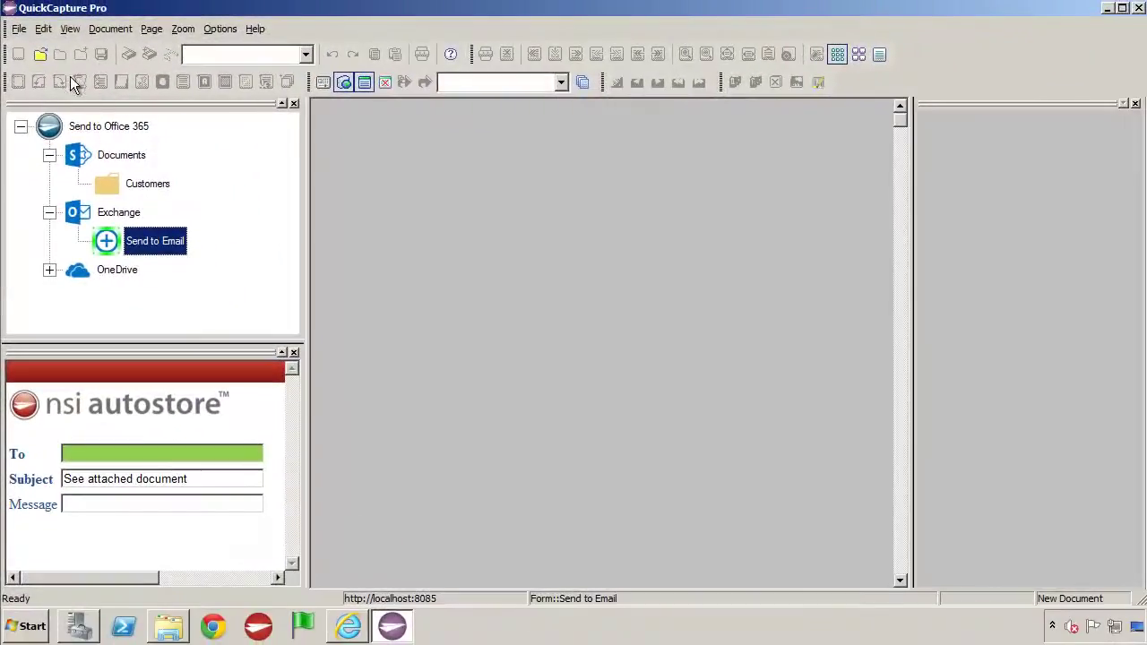
- Load the Globex invoice TIF into the viewer
left_click(40, 54)
left_click(449, 163)
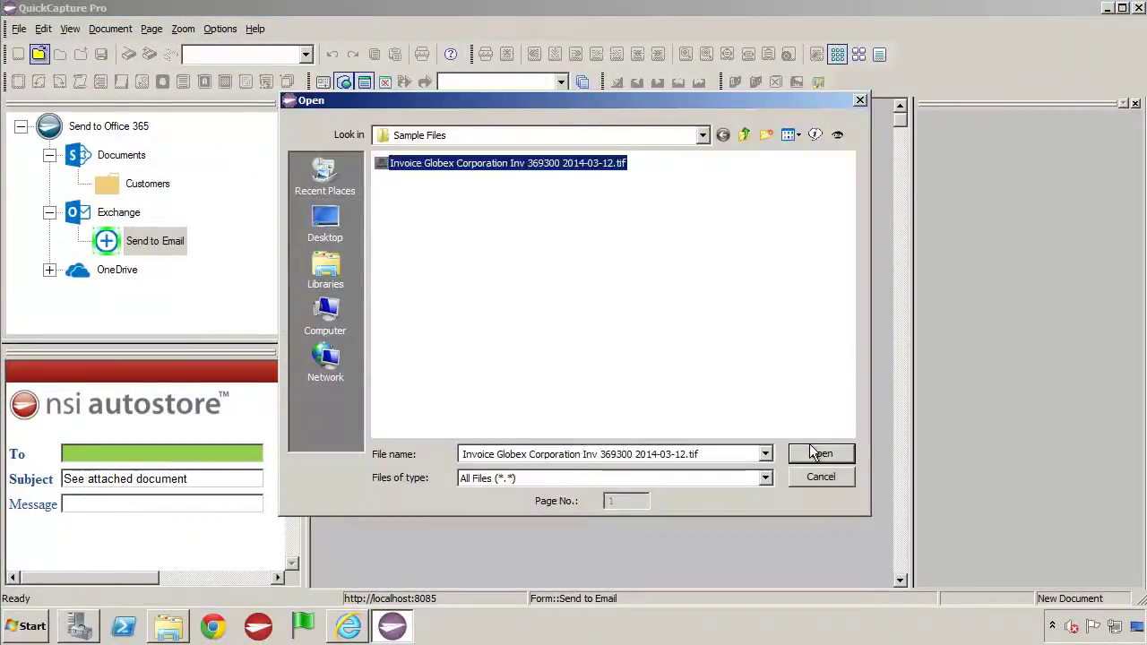
left_click(829, 453)
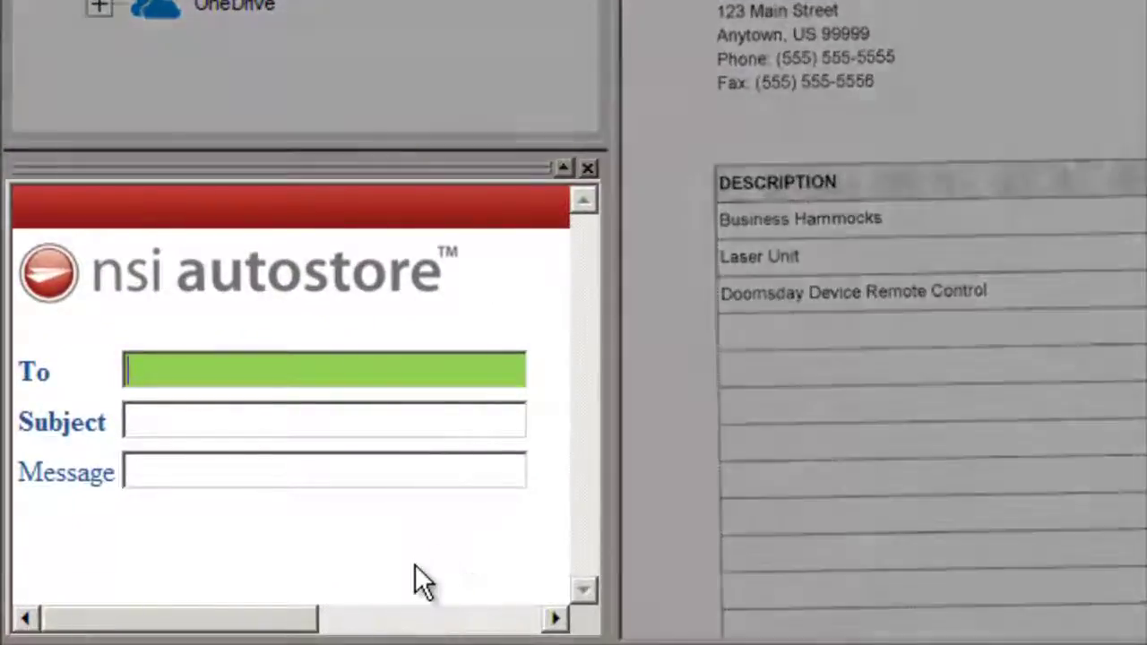
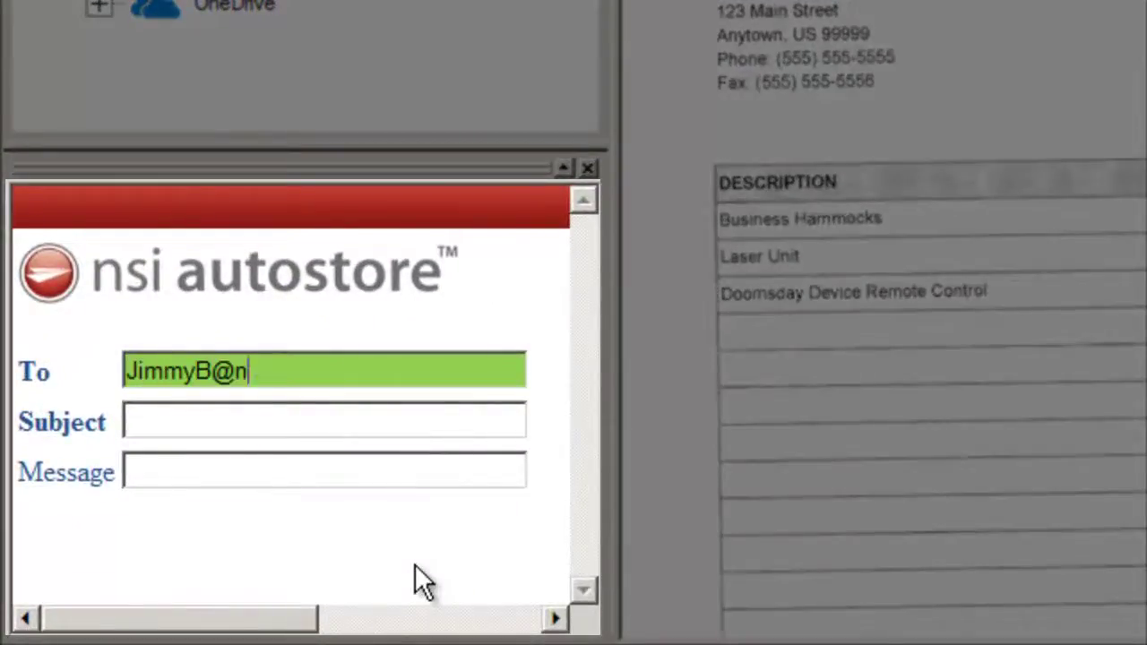
- Enter the recipient's e-mail address, subject 'Test Document', message 'This is a test.', and send
key("Tab")
type("Te")
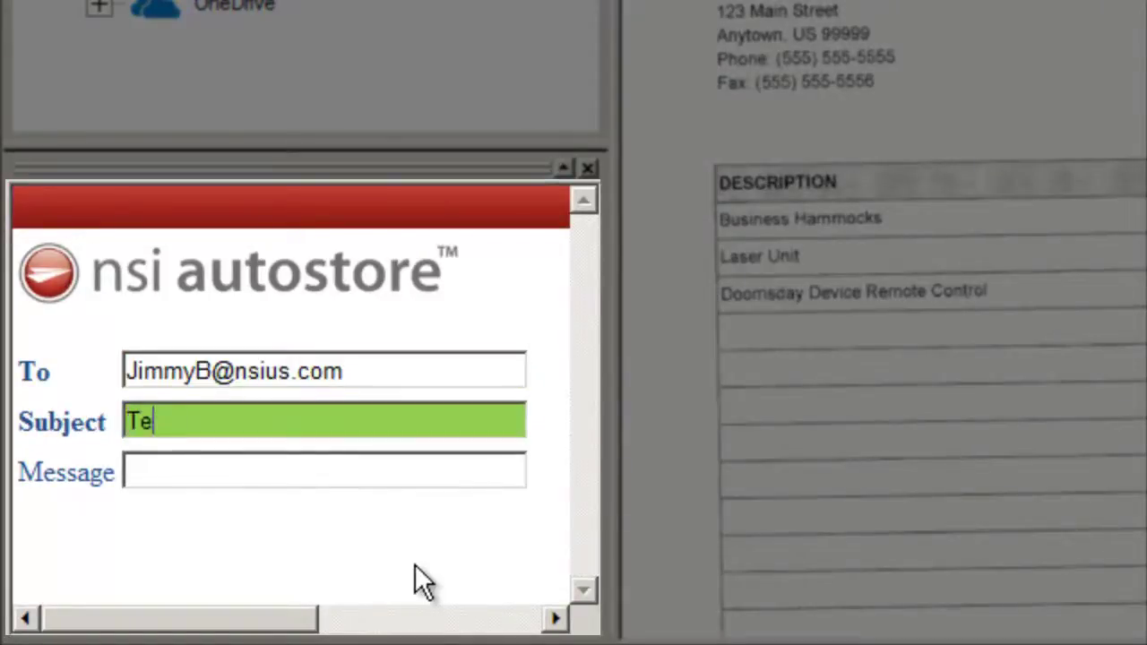
type("st Document")
key("Tab")
type("This ")
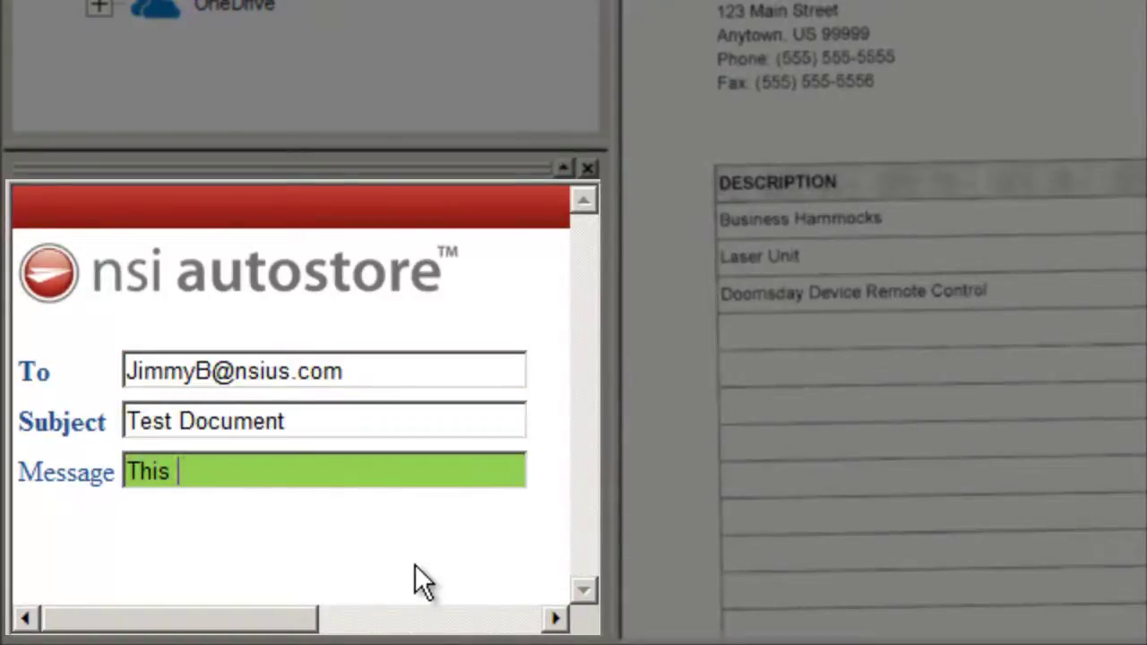
type("is a test.")
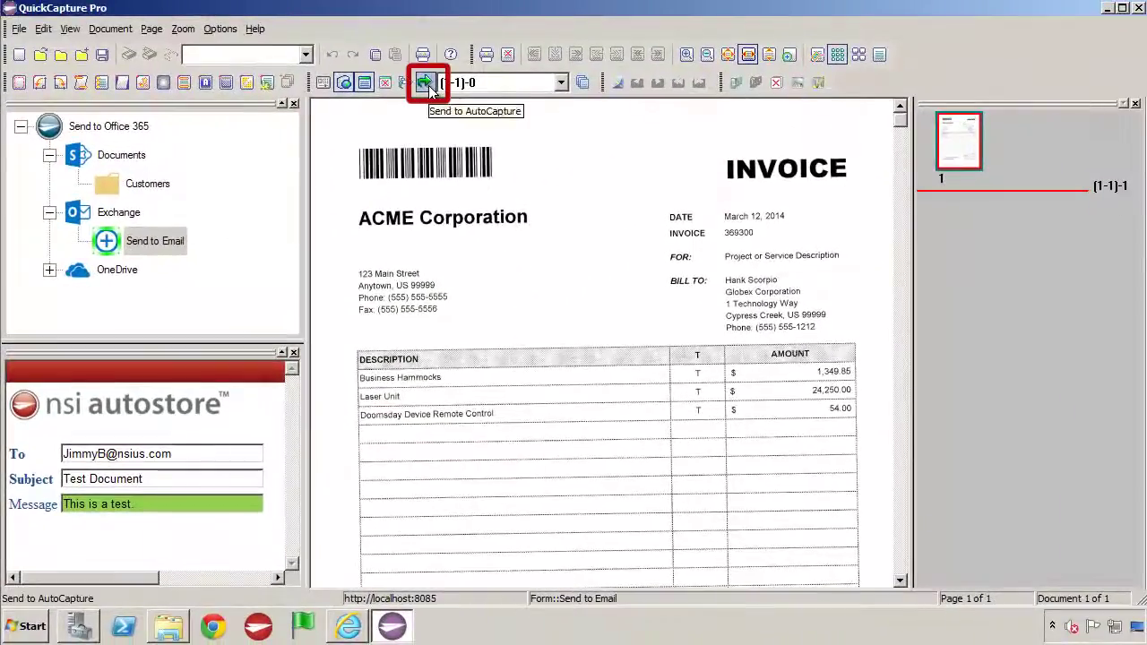
left_click(462, 42)
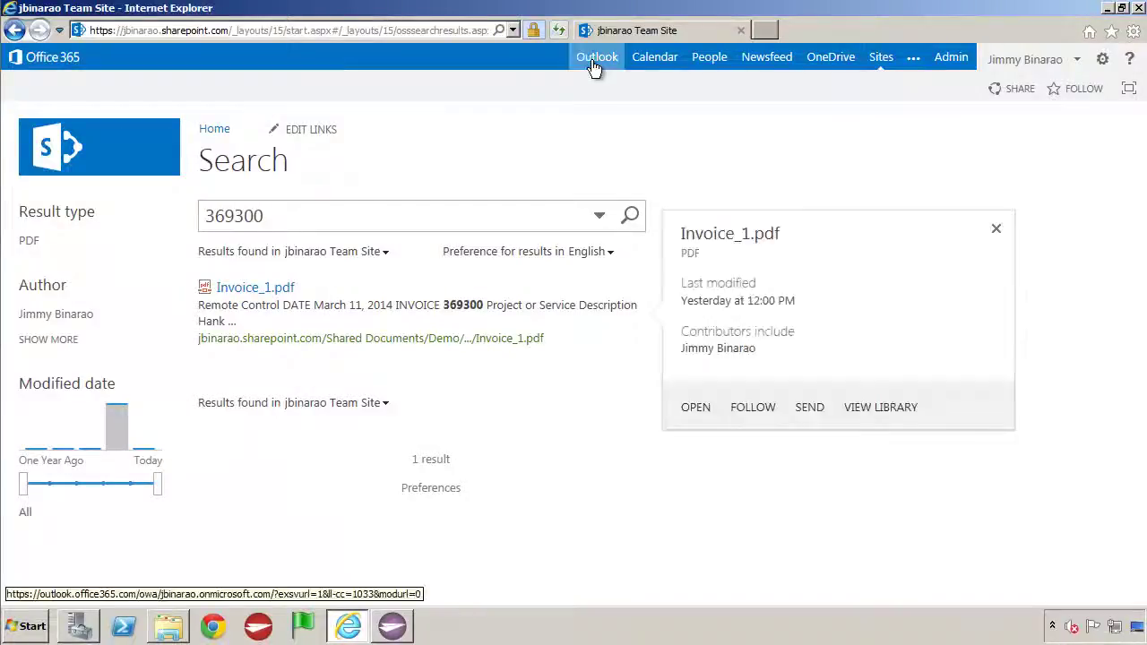
- Switch to Outlook and open Sent Items to view the Test Document email
left_click(591, 60)
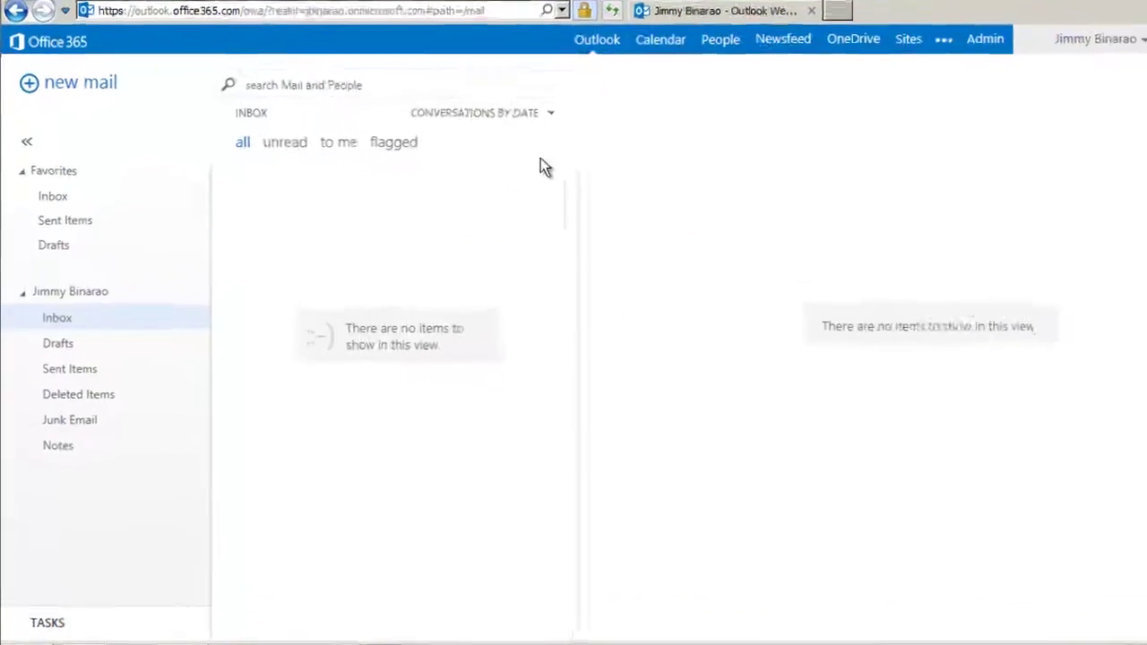
left_click(117, 488)
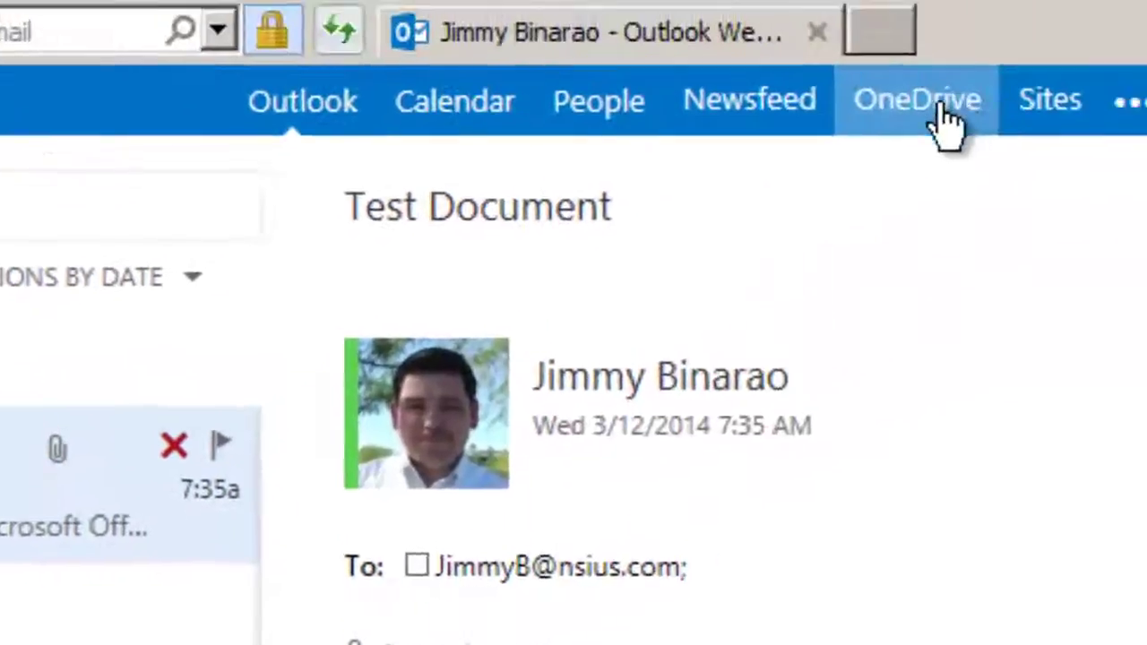
- Open the OneDrive for Business Documents library from the Office 365 bar
left_click(939, 117)
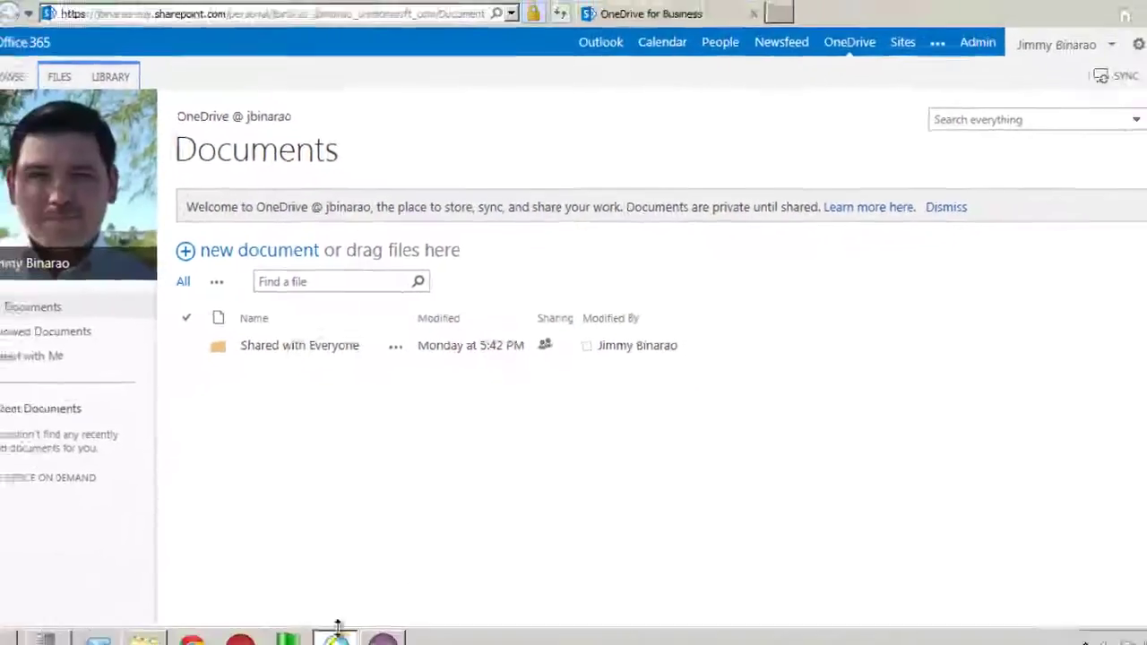
- Return to QuickCapture Pro and load the Globex invoice TIF into the viewer
left_click(348, 626)
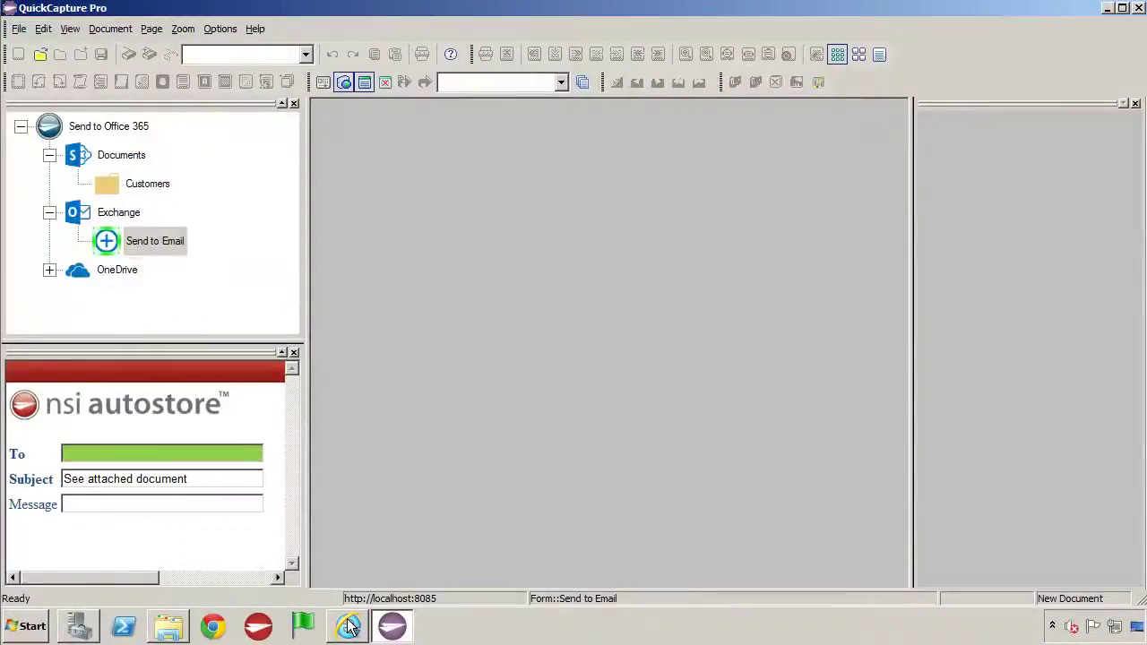
left_click(39, 55)
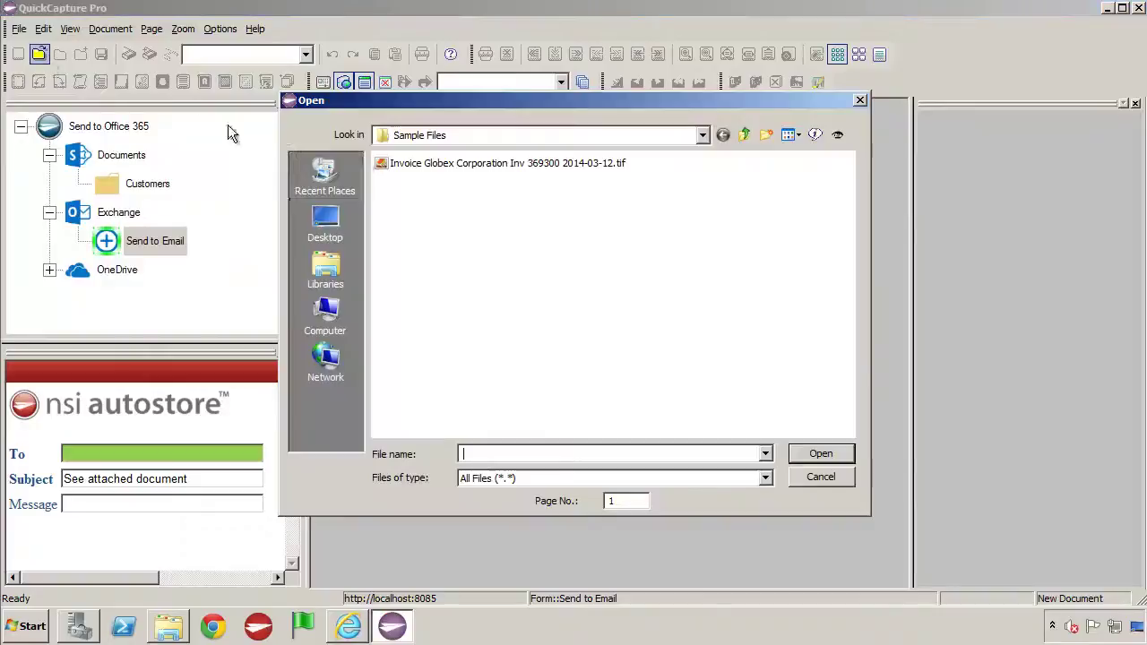
left_click(384, 163)
left_click(804, 452)
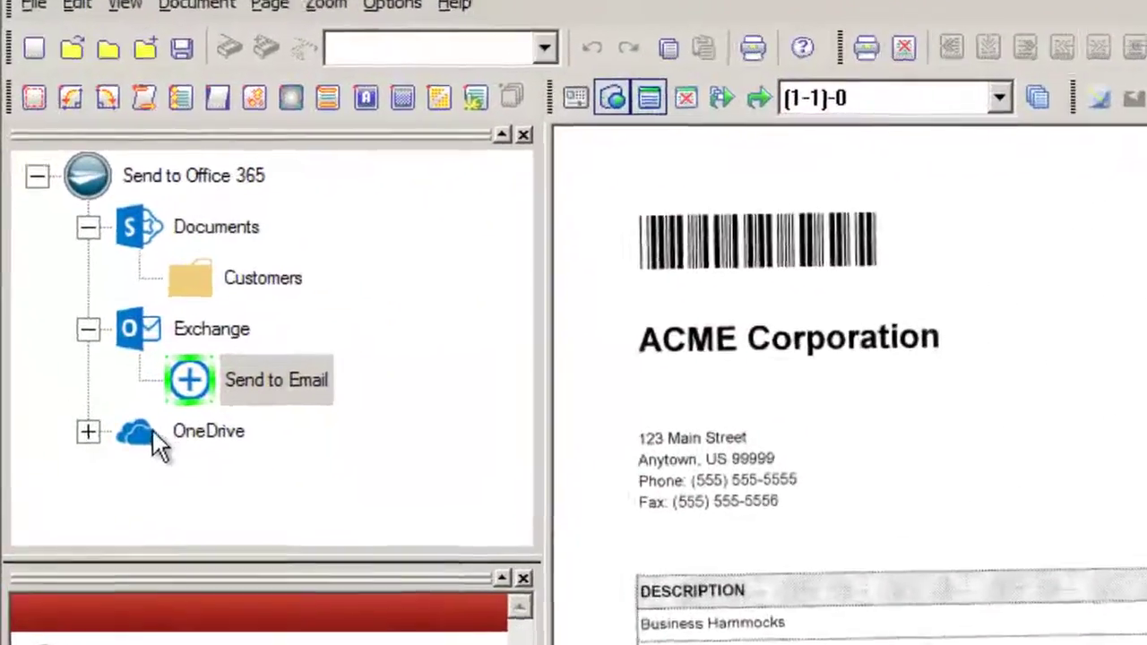
- Make OneDrive's AutoStore Files the active destination and send the invoice as 'Test File'
left_click(87, 431)
right_click(187, 481)
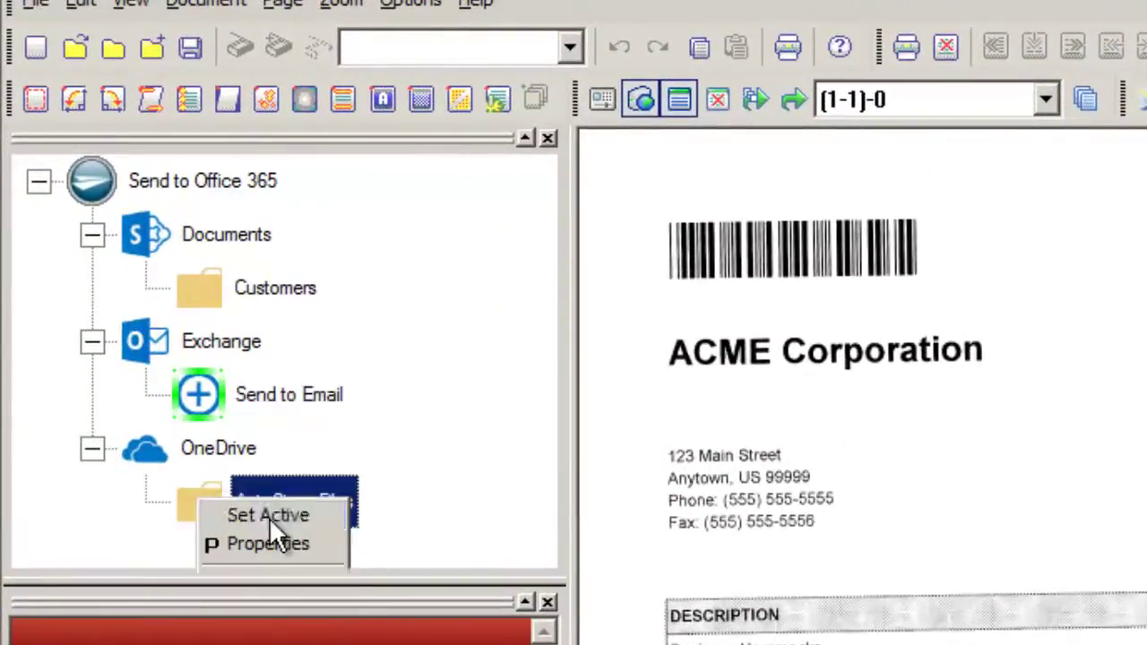
left_click(269, 515)
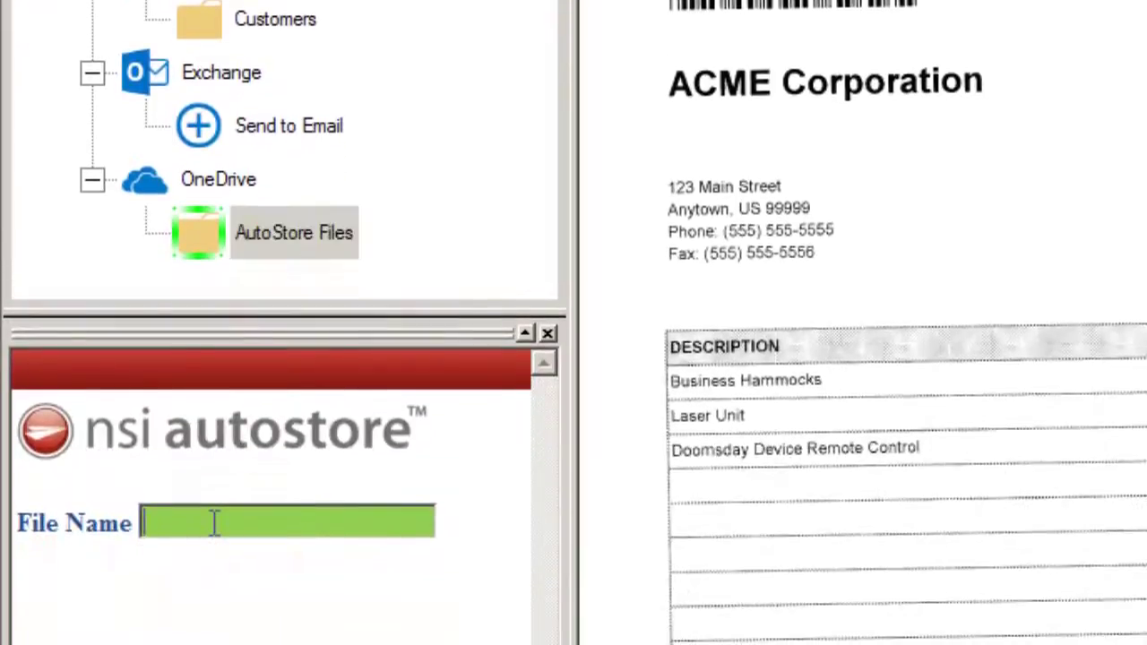
type("Test File")
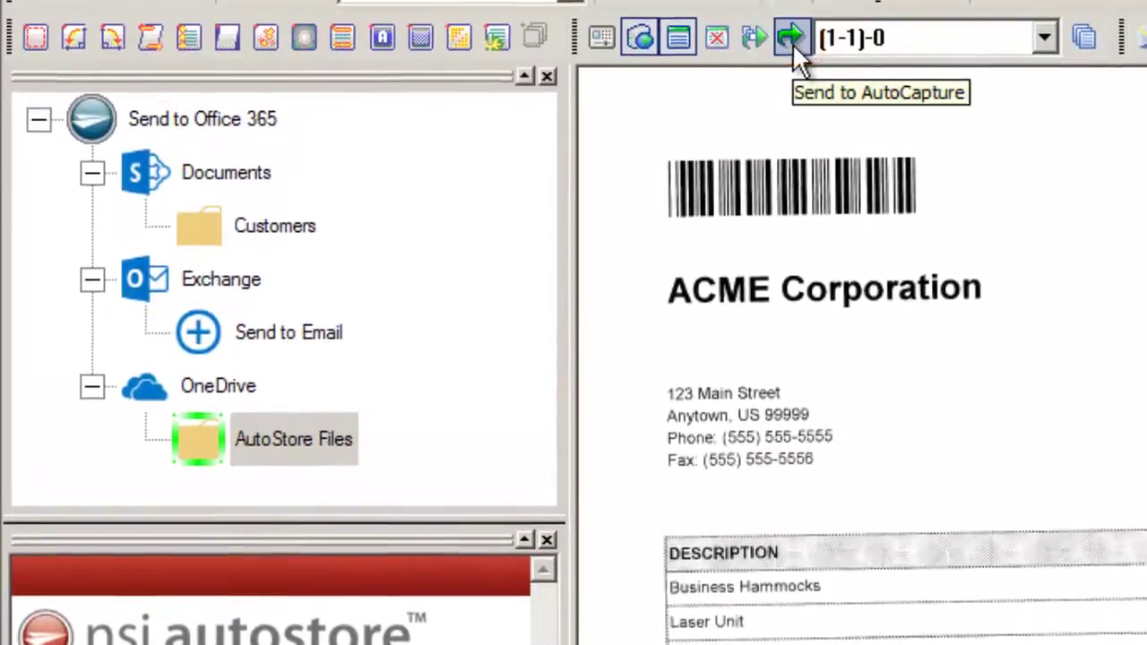
left_click(794, 38)
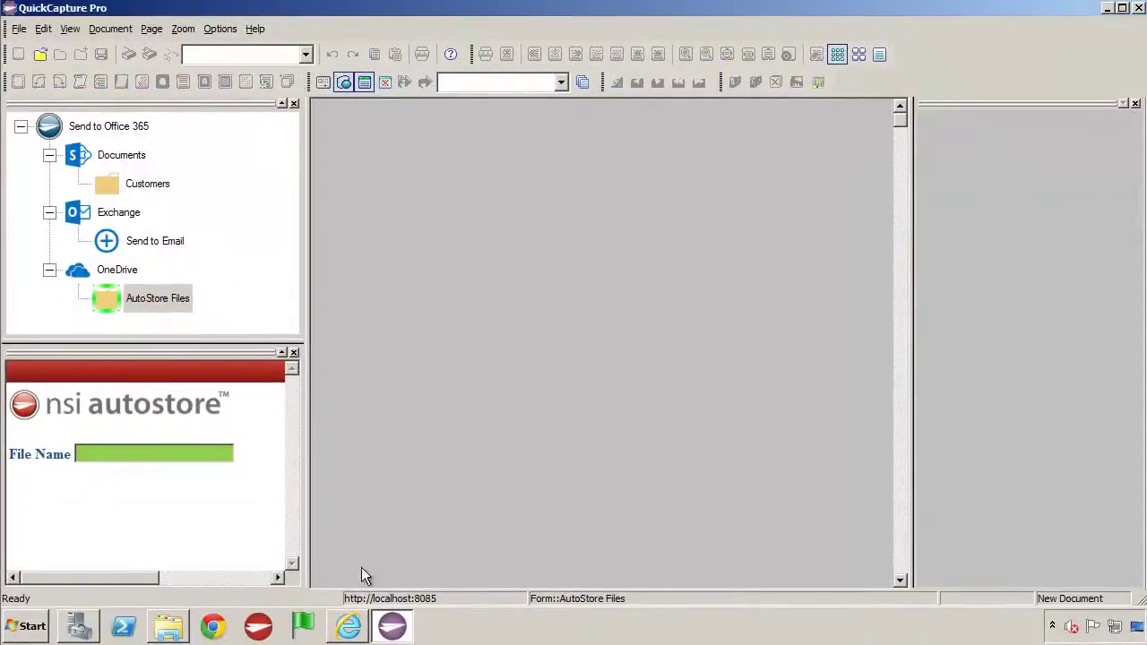
- Bring the OneDrive for Business browser window back to the front
left_click(348, 627)
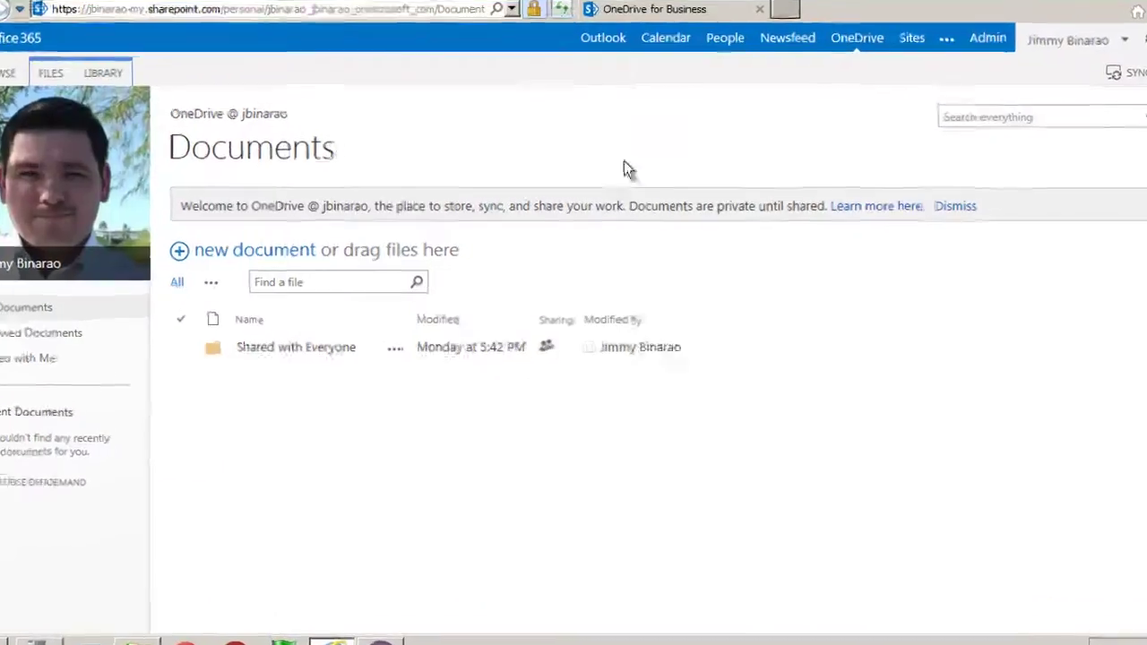